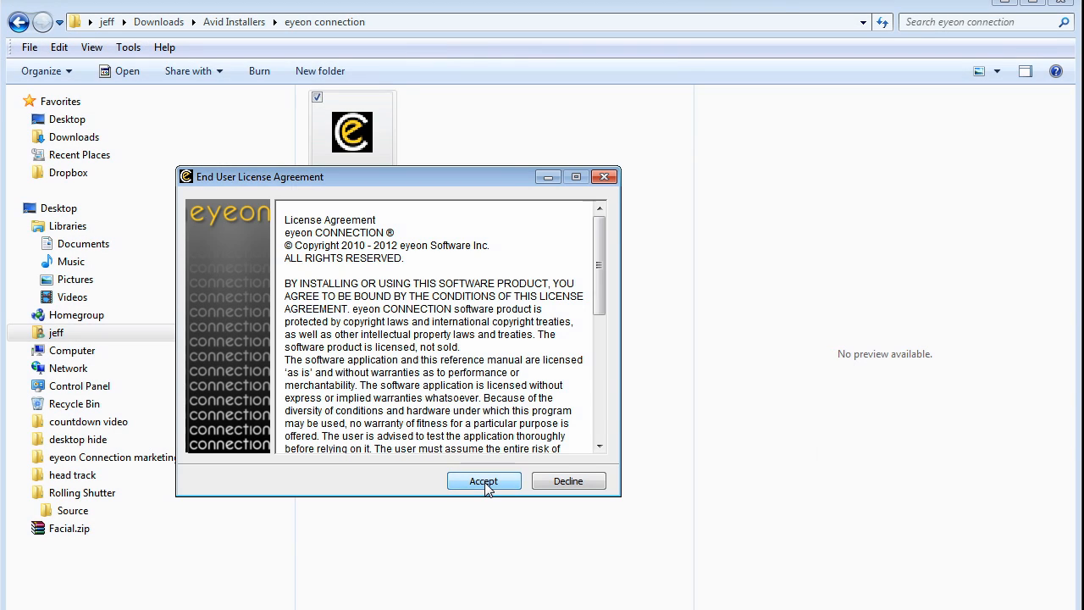
# Accept the licence and extract the Connection plug-in to C:\Program Files\Avid\AVX2_Plug-ins.
pyautogui.click(484, 481)
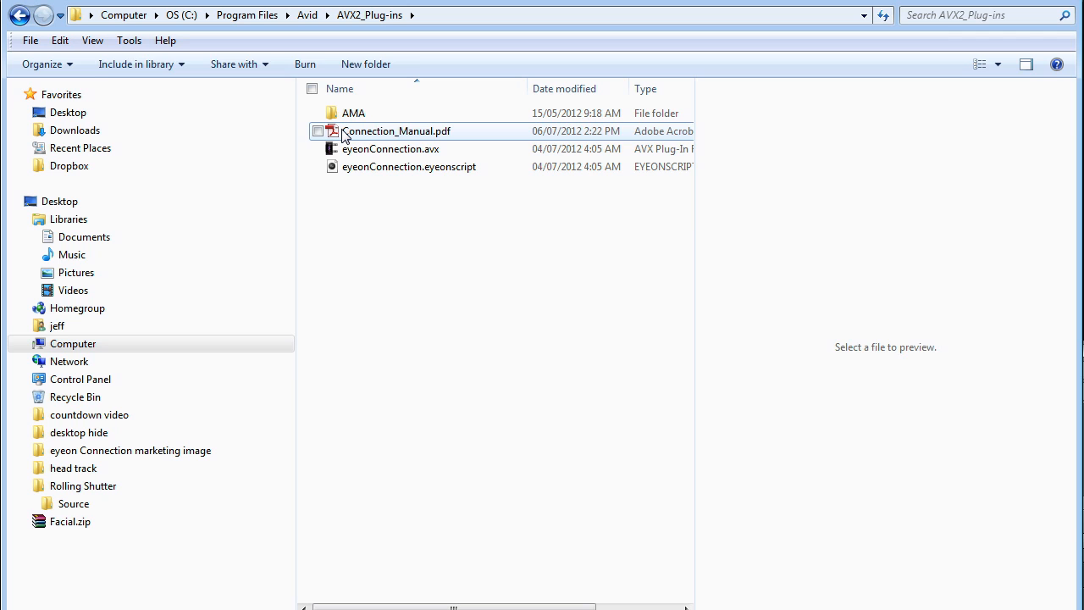
pyautogui.click(345, 134)
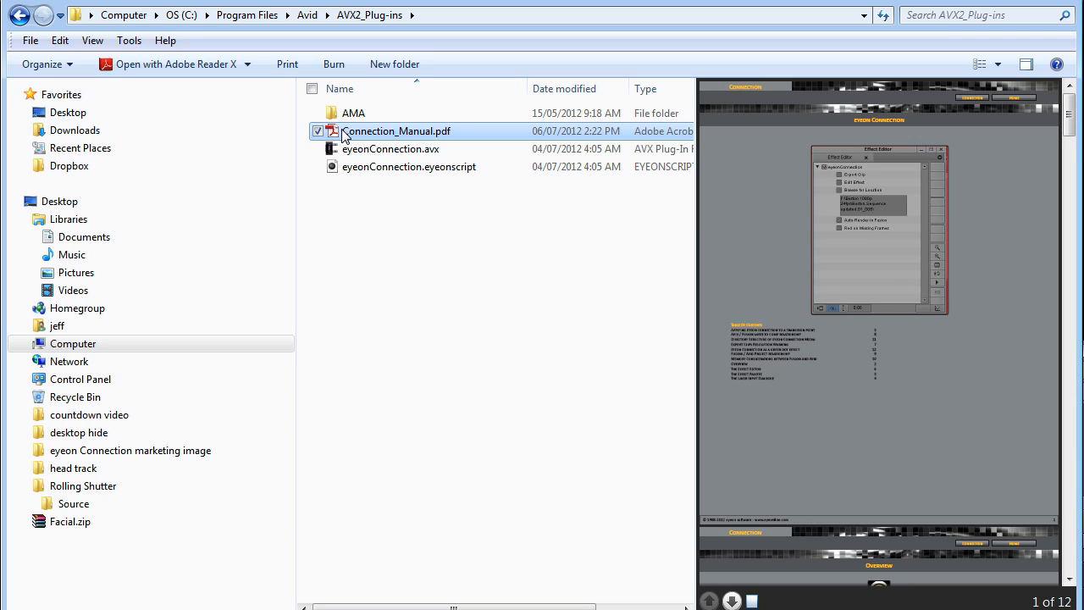
# Open Connection_Manual.pdf from the AVX2_Plug-ins folder.
pyautogui.doubleClick(345, 134)
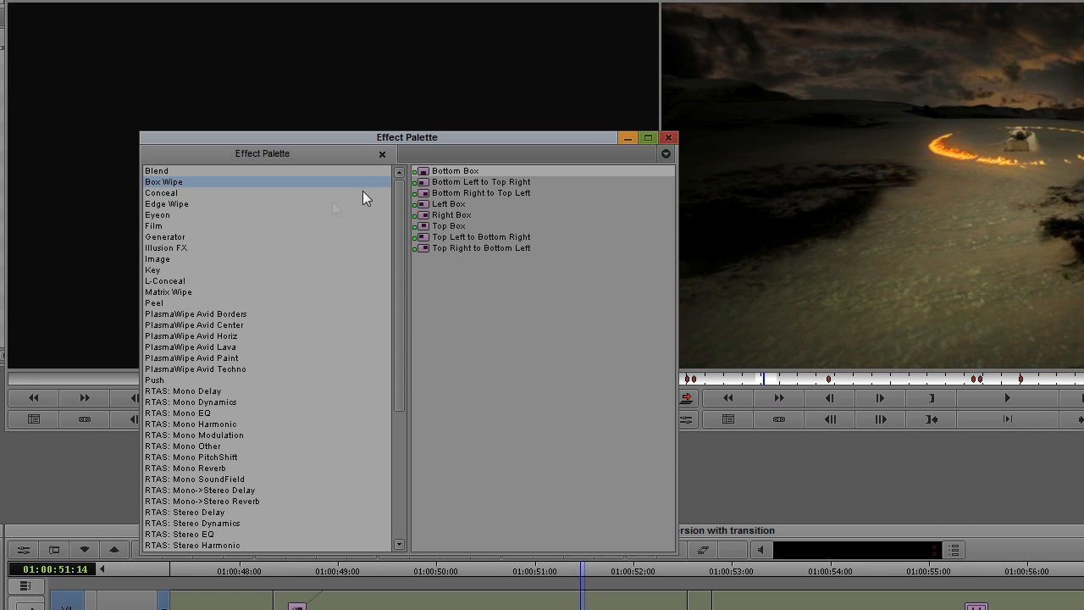
# Drag eyeonConnection from the Eyeon effect category onto the top Girl Reads clip on V5.
pyautogui.click(160, 214)
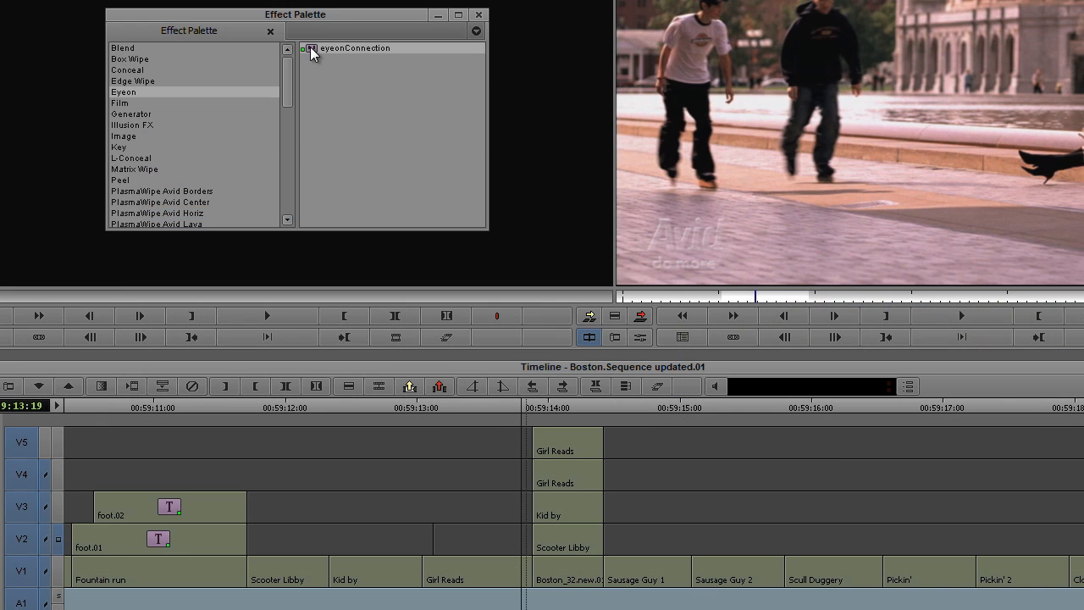
pyautogui.moveTo(310, 51); pyautogui.dragTo(565, 458)
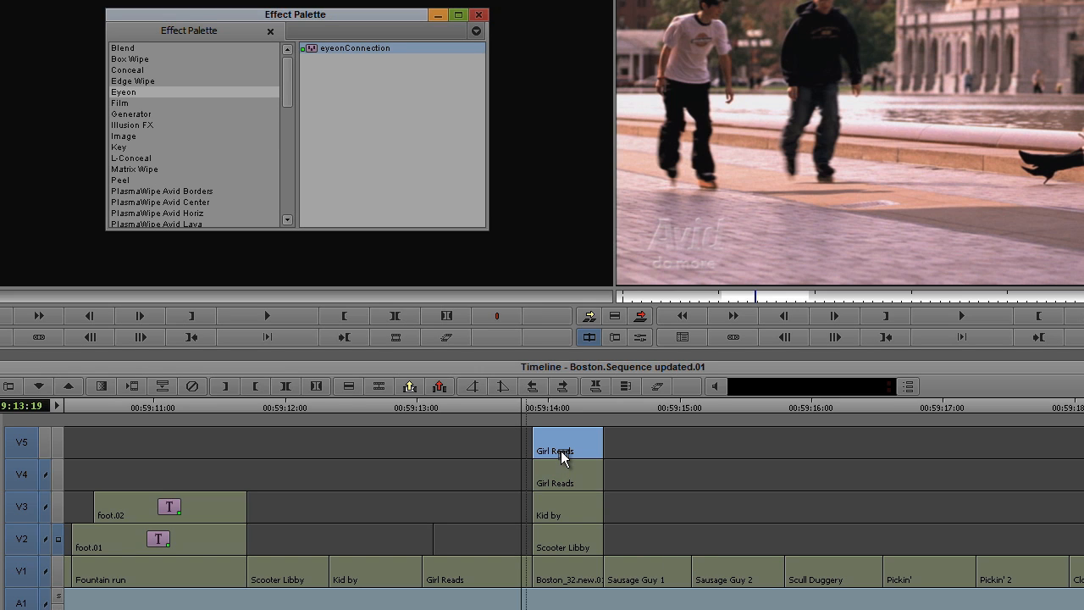
pyautogui.moveTo(562, 452)
pyautogui.mouseDown()
pyautogui.moveTo(758, 573)
pyautogui.moveTo(932, 581)
pyautogui.moveTo(636, 513)
pyautogui.moveTo(548, 455)
pyautogui.mouseUp()
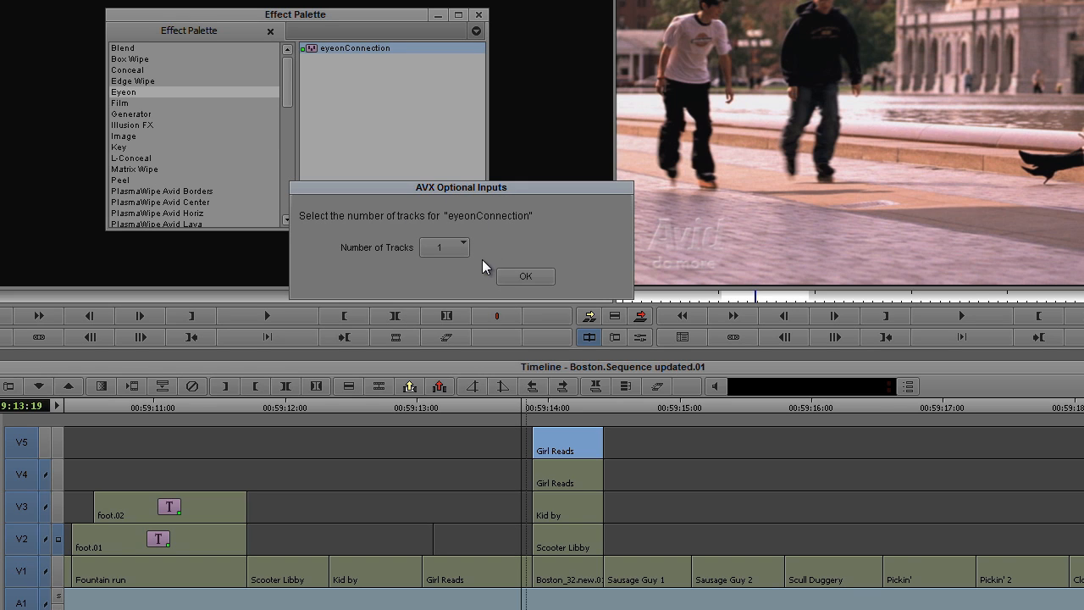
# Choose 5 for Number of Tracks in the AVX Optional Inputs prompt.
pyautogui.click(465, 244)
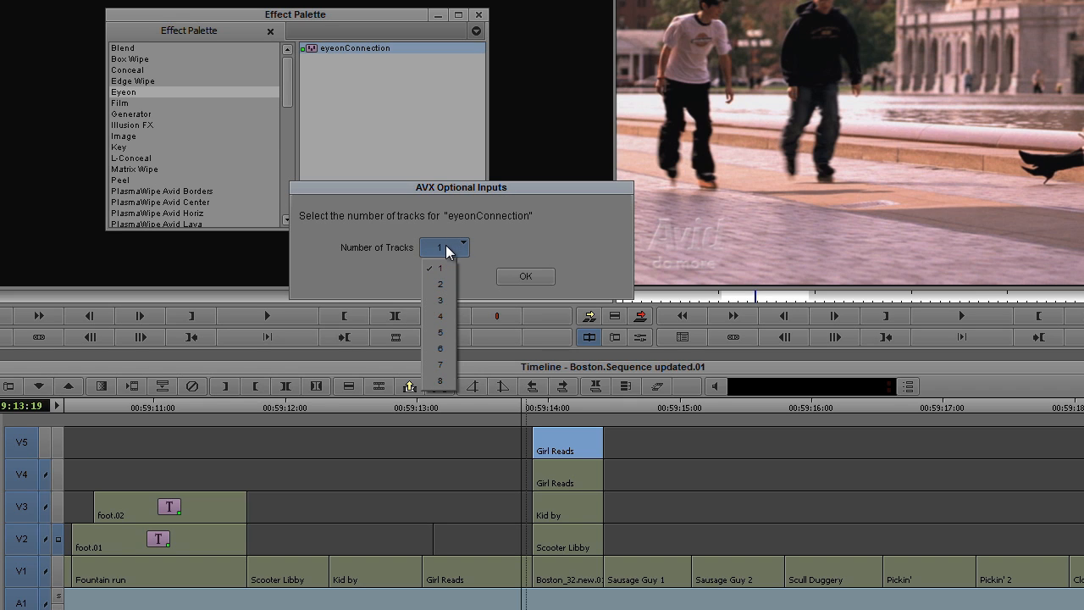
pyautogui.click(449, 333)
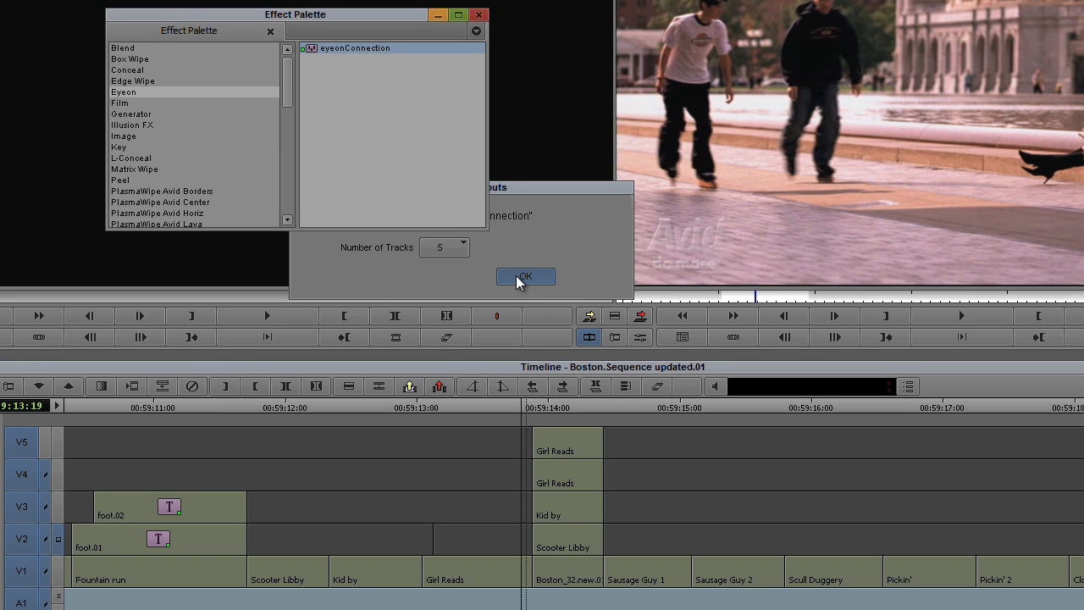
# Confirm the track count and apply eyeonConnection as a transition at the Pickin' cut on V1.
pyautogui.click(518, 278)
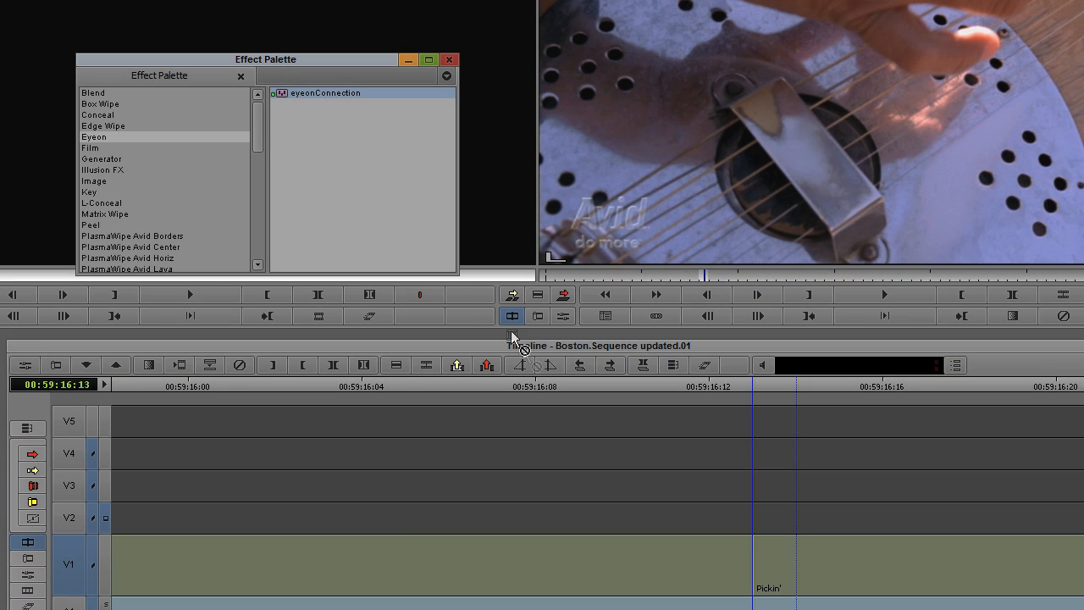
pyautogui.moveTo(512, 337); pyautogui.dragTo(763, 552)
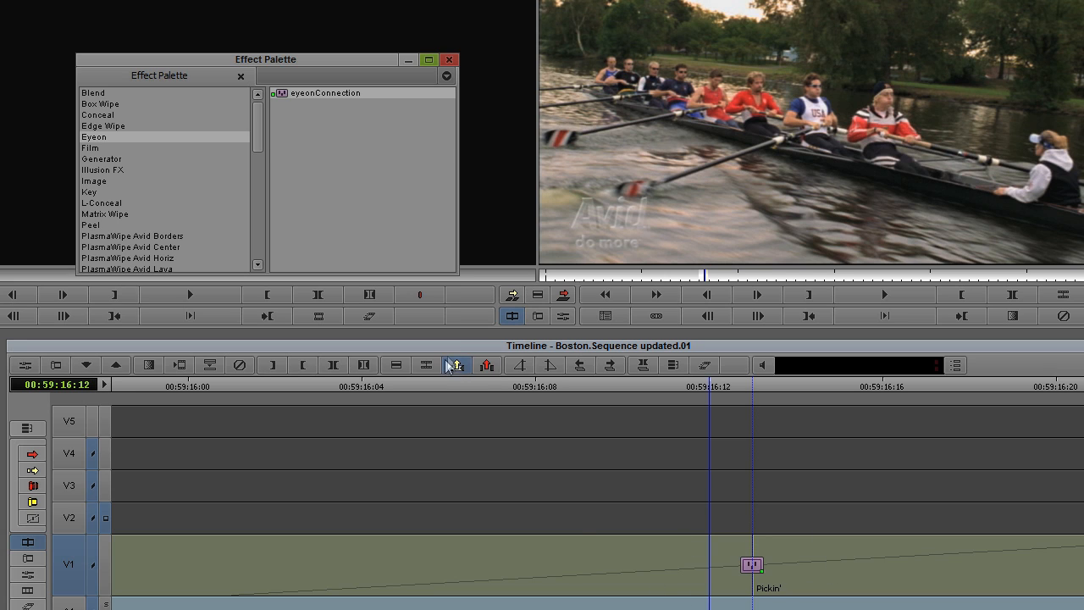
pyautogui.click(539, 319)
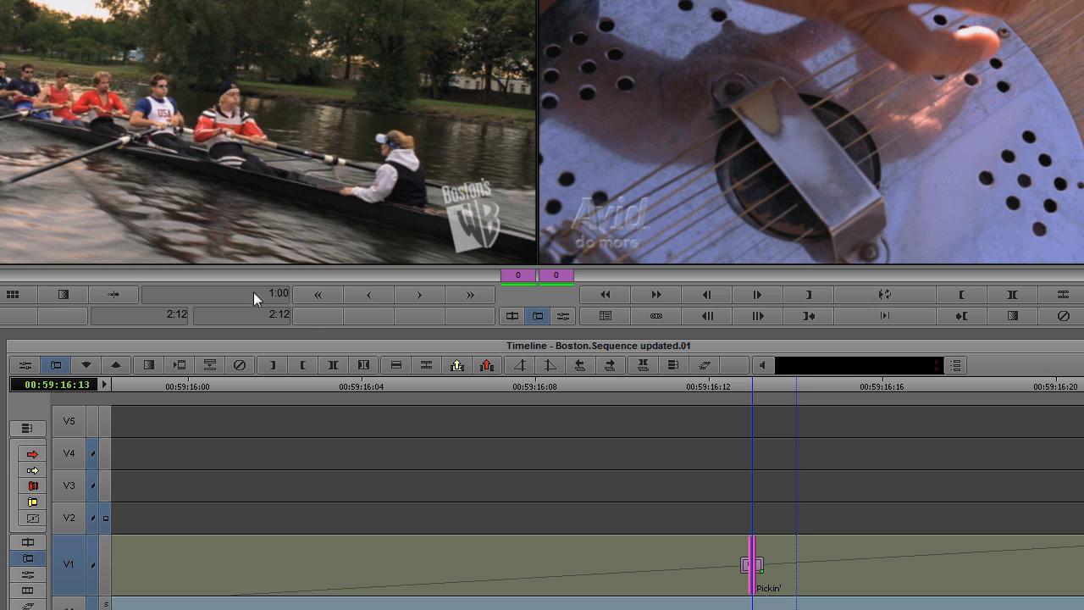
# Set the transition duration to 15 frames and open its effect settings.
pyautogui.click(253, 292)
pyautogui.write('15')
pyautogui.press('Return')
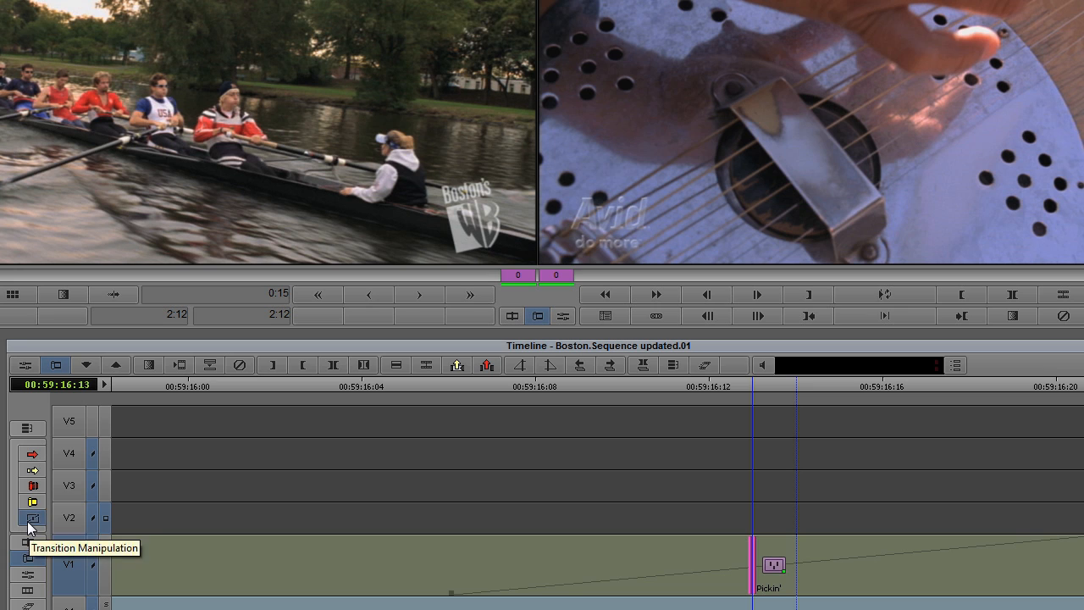
pyautogui.click(114, 294)
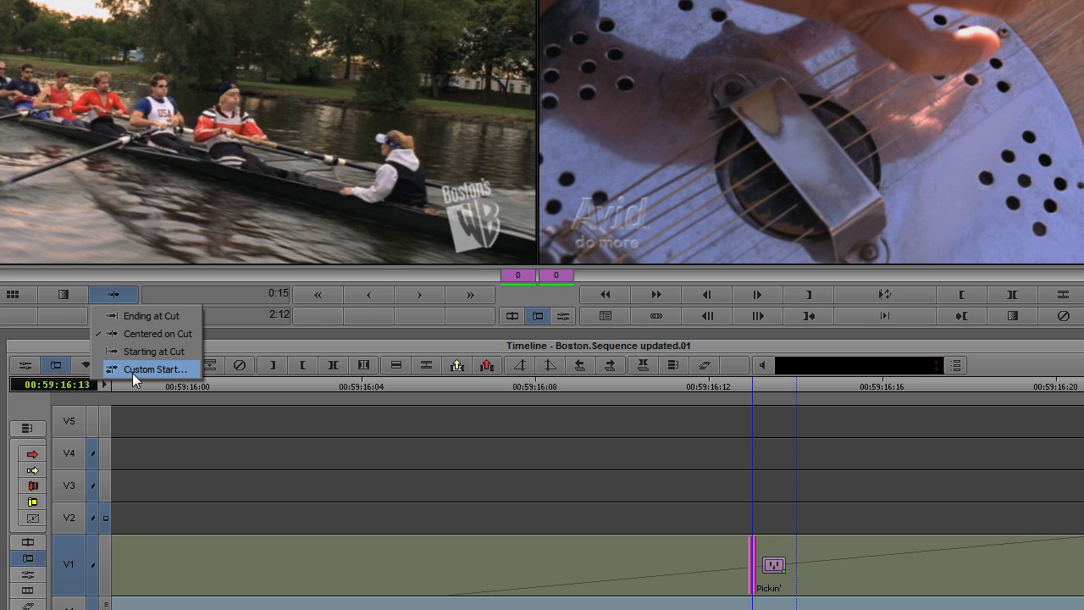
pyautogui.click(563, 315)
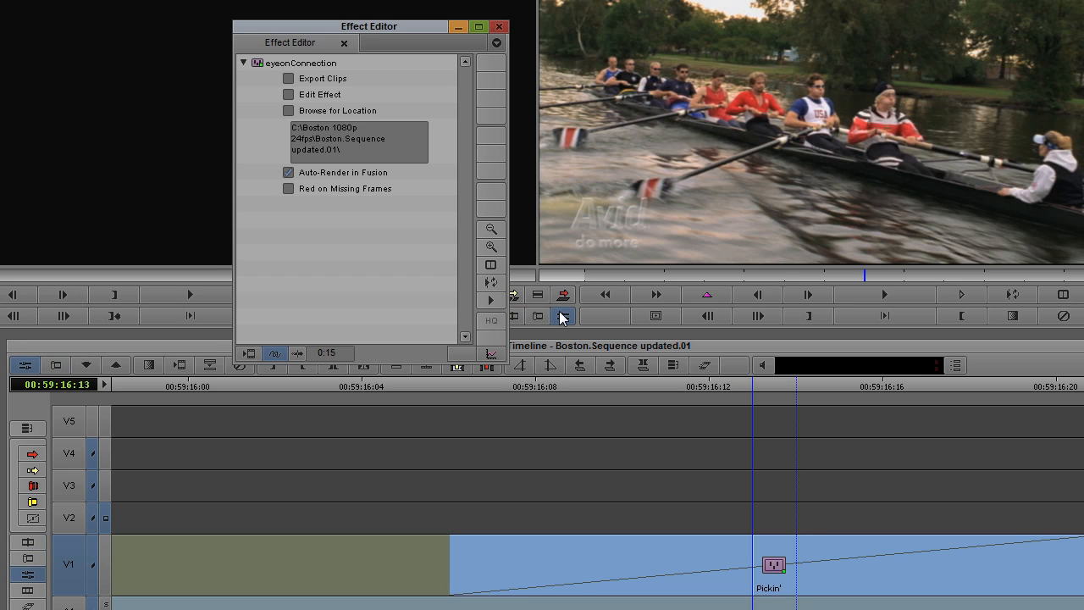
# Export the effect's clips, send it to Fusion with Edit Effect, and switch to Fusion.
pyautogui.click(288, 79)
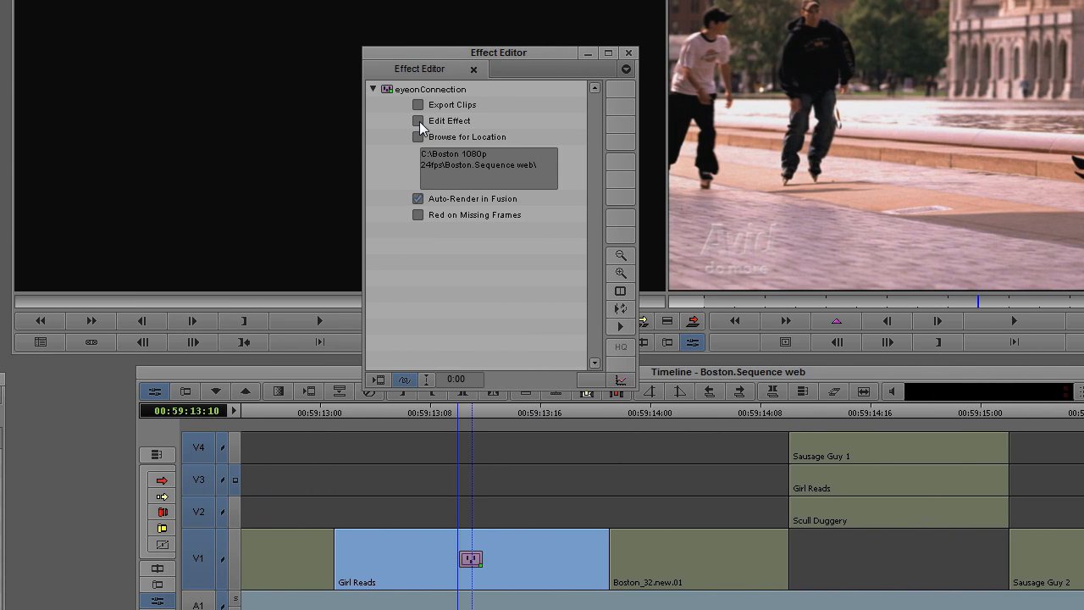
pyautogui.click(419, 121)
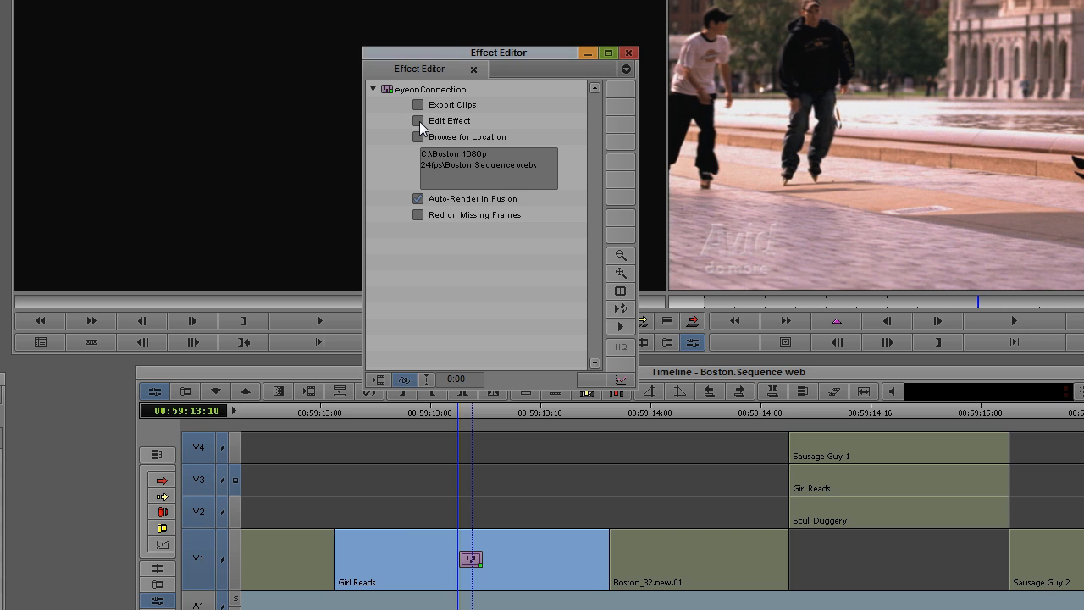
pyautogui.hotkey('alt', 'Tab')
pyautogui.press('Tab')
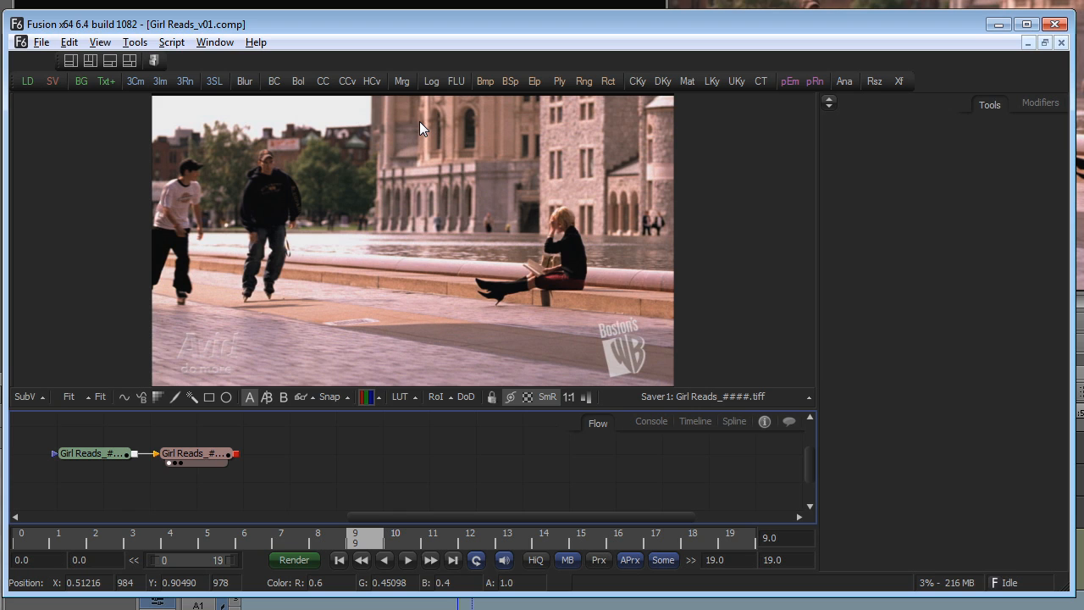
# Launch the clip's effect in Fusion via Edit Effect and lower the HueCurves peak.
pyautogui.moveTo(293, 454); pyautogui.dragTo(510, 454)
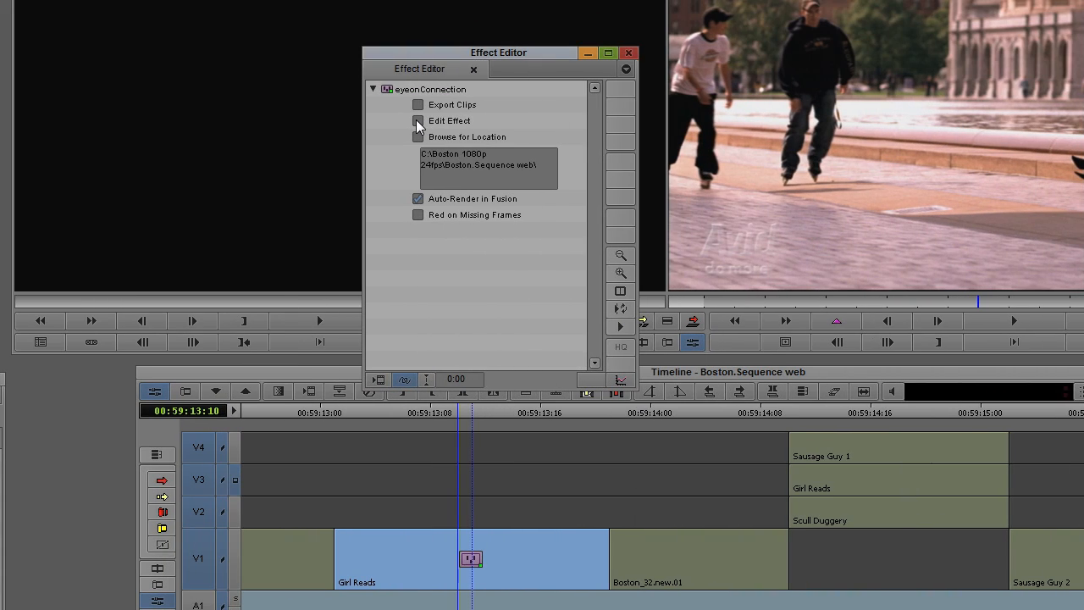
pyautogui.click(416, 119)
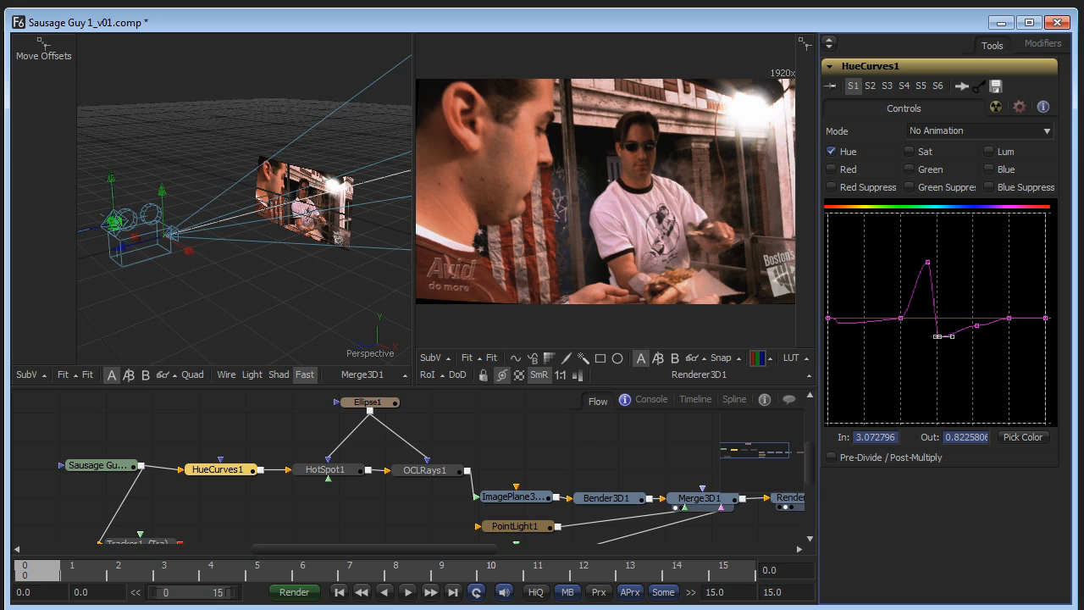
pyautogui.moveTo(930, 265); pyautogui.dragTo(920, 295)
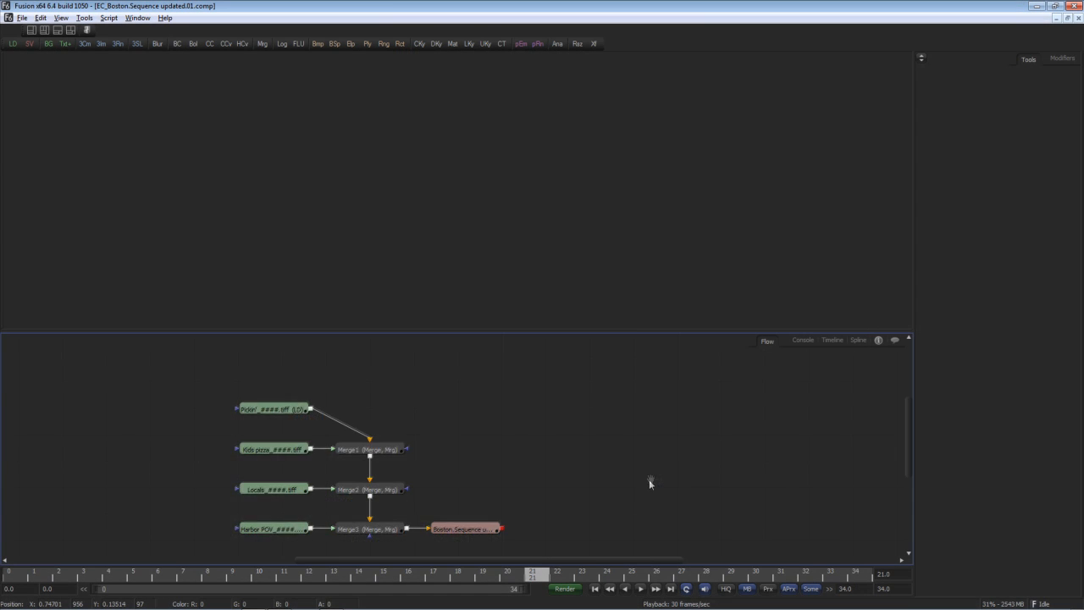
# Preview the Pickin' and Kids pizza loader images in the viewer, fitted to frame.
pyautogui.moveTo(649, 479); pyautogui.dragTo(673, 465)
pyautogui.moveTo(313, 395); pyautogui.dragTo(317, 287)
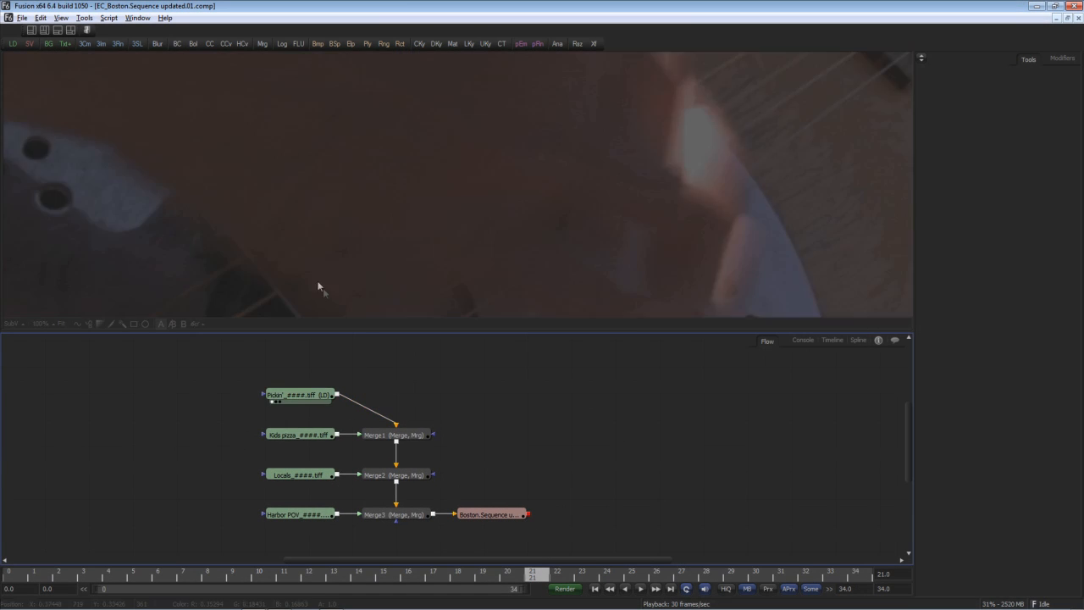
pyautogui.hotkey('ctrl', 'f')
pyautogui.moveTo(290, 435); pyautogui.dragTo(306, 276)
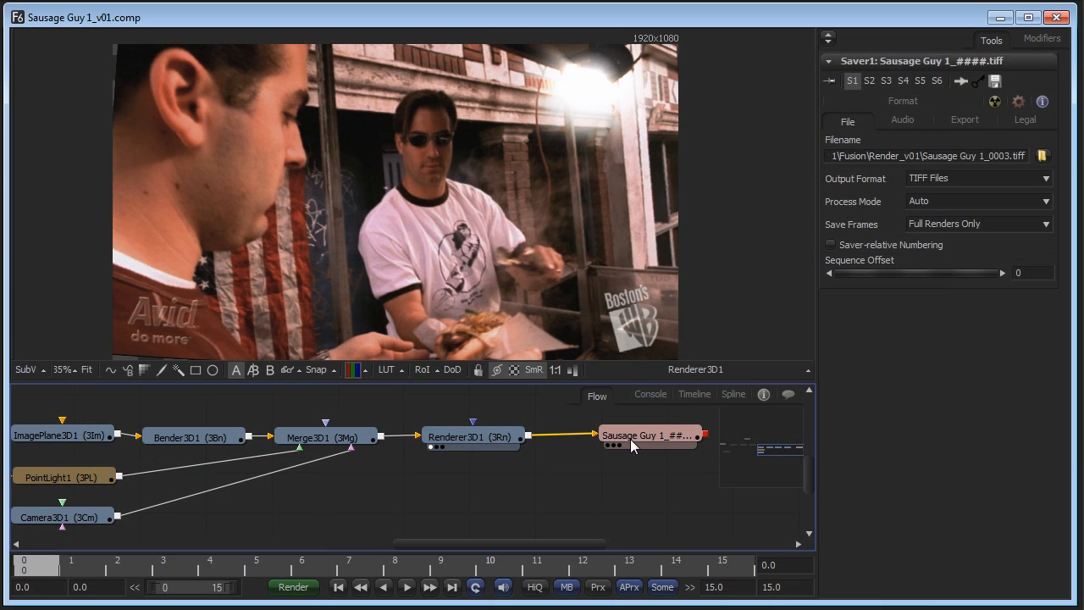
# Select the Sausage Guy saver, move the 3D camera left and down, and start rendering.
pyautogui.click(634, 434)
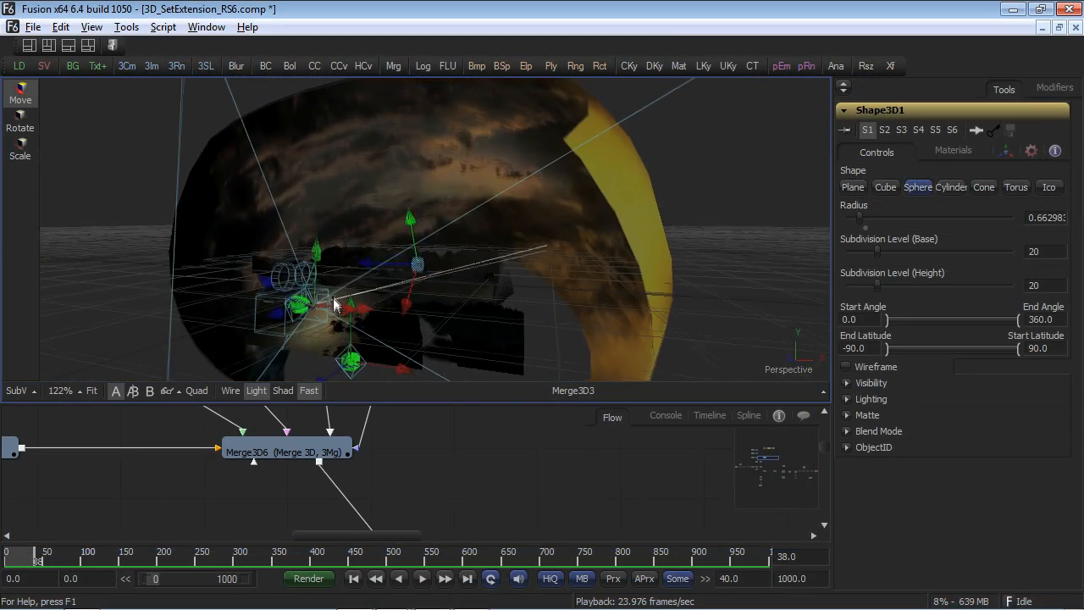
pyautogui.moveTo(336, 306); pyautogui.dragTo(164, 346)
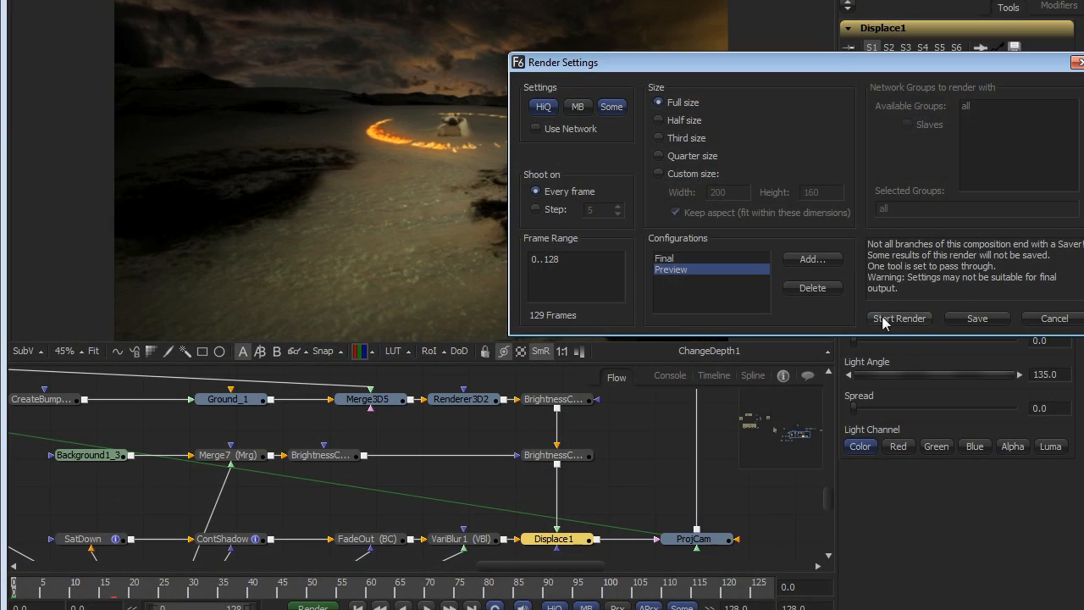
pyautogui.click(886, 321)
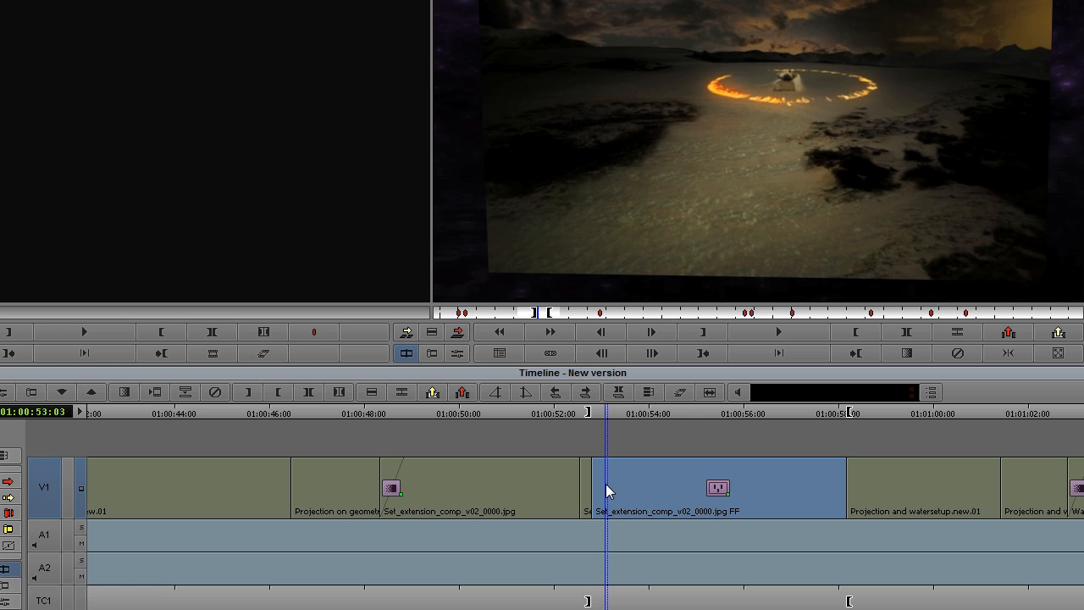
pyautogui.click(609, 485)
pyautogui.moveTo(609, 485); pyautogui.dragTo(612, 485)
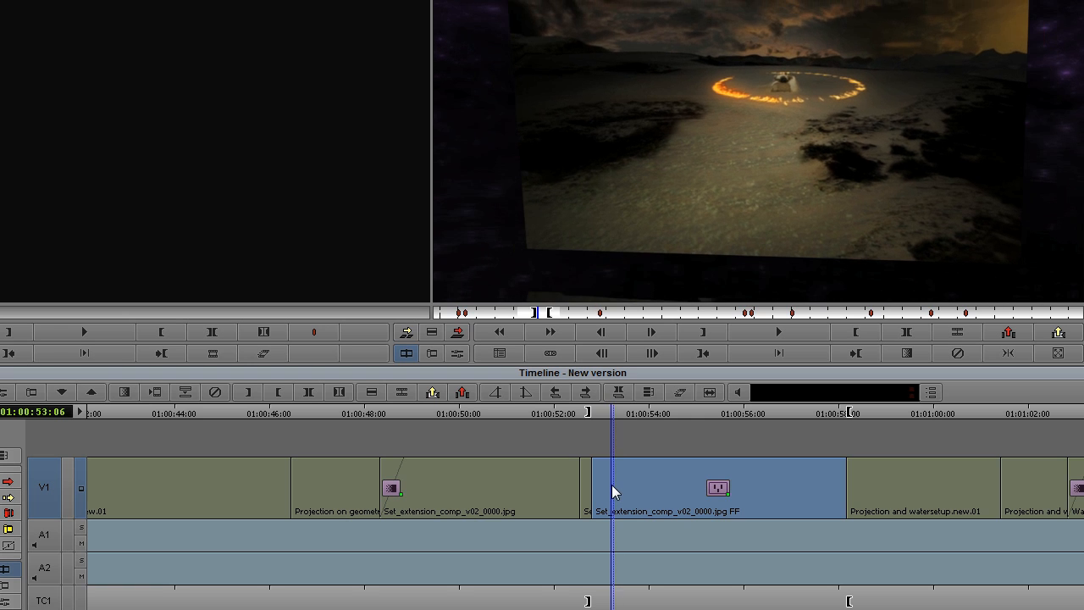
# Return to Avid and scrub the Fusion Set_extension clip, ending at its start.
pyautogui.hotkey('alt', 'Tab')
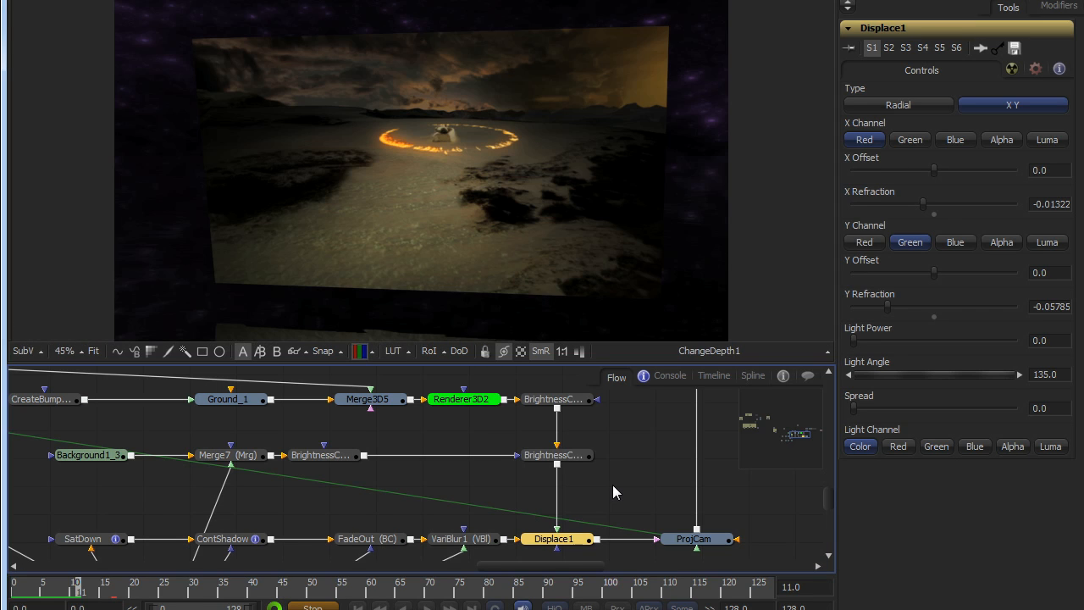
pyautogui.hotkey('alt', 'Tab')
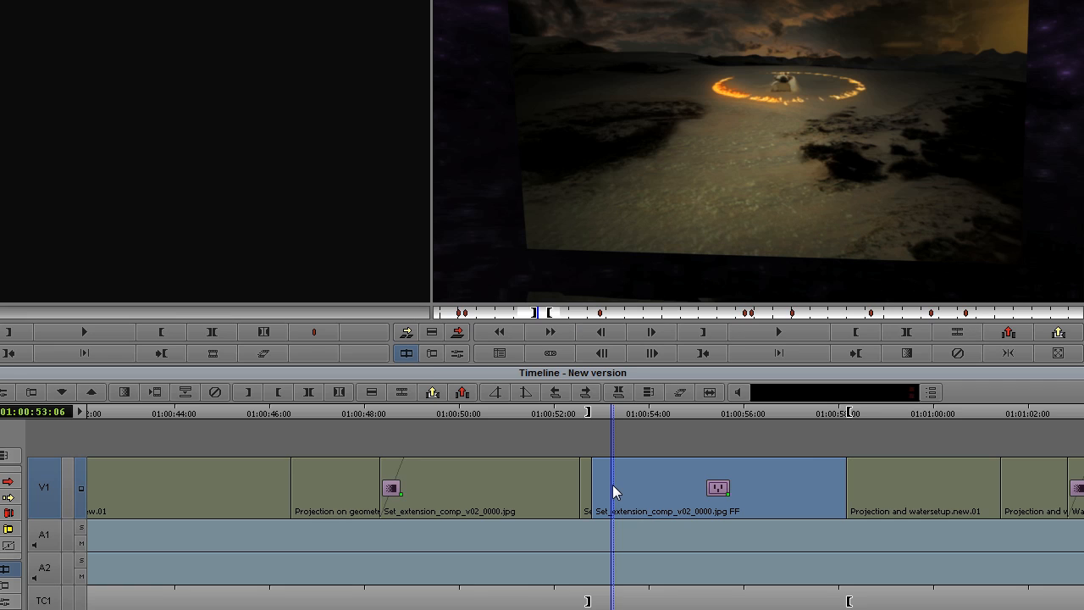
pyautogui.moveTo(898, 498); pyautogui.dragTo(995, 502)
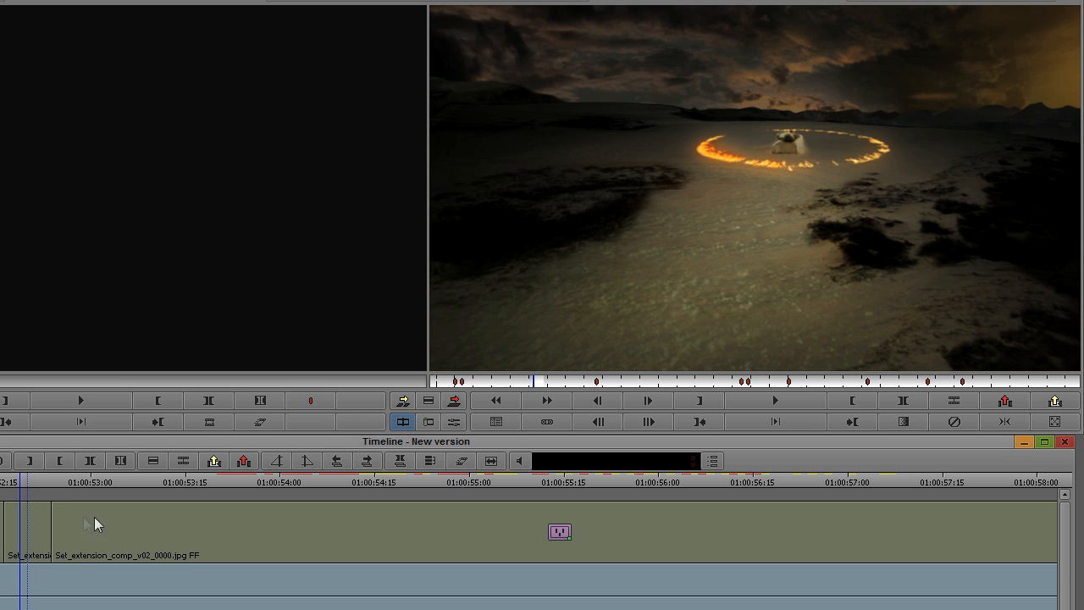
pyautogui.moveTo(46, 521); pyautogui.dragTo(36, 524)
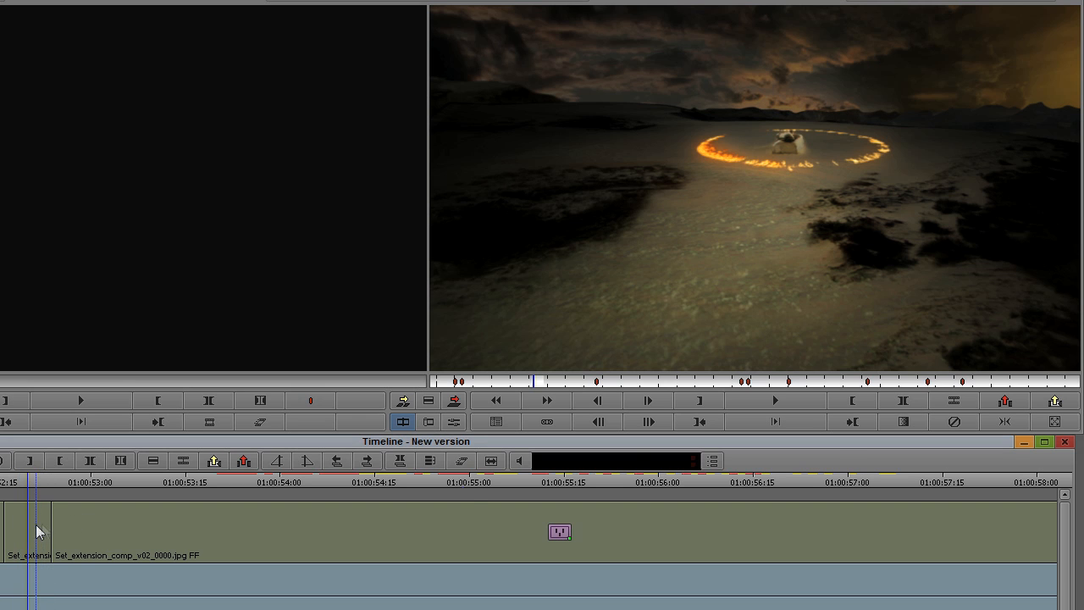
# Play the composite and choose Render In/Out... for the clip's effect.
pyautogui.click(787, 399)
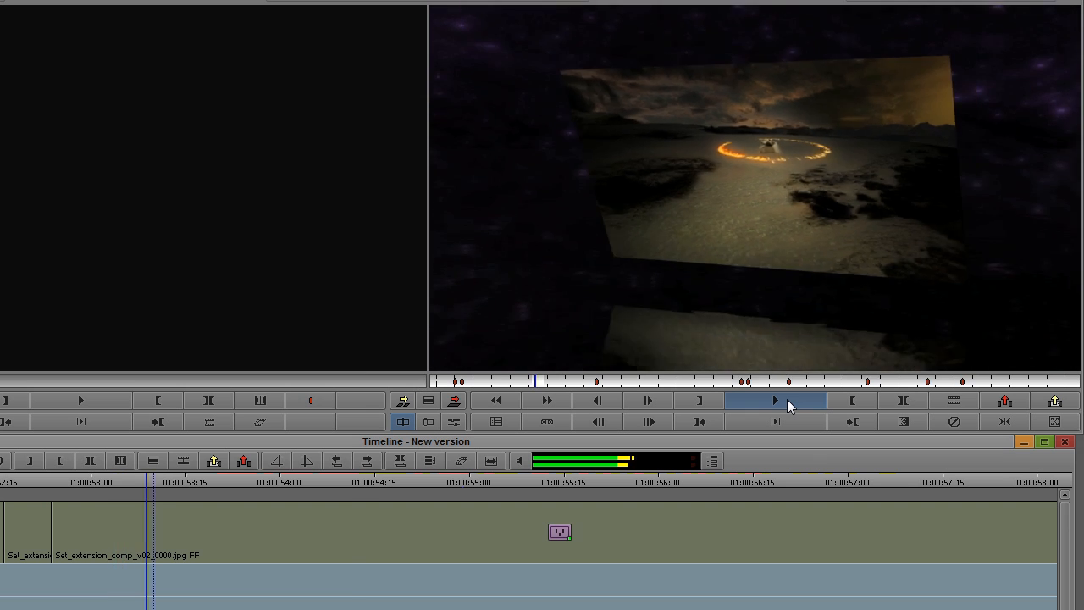
pyautogui.rightClick(222, 521)
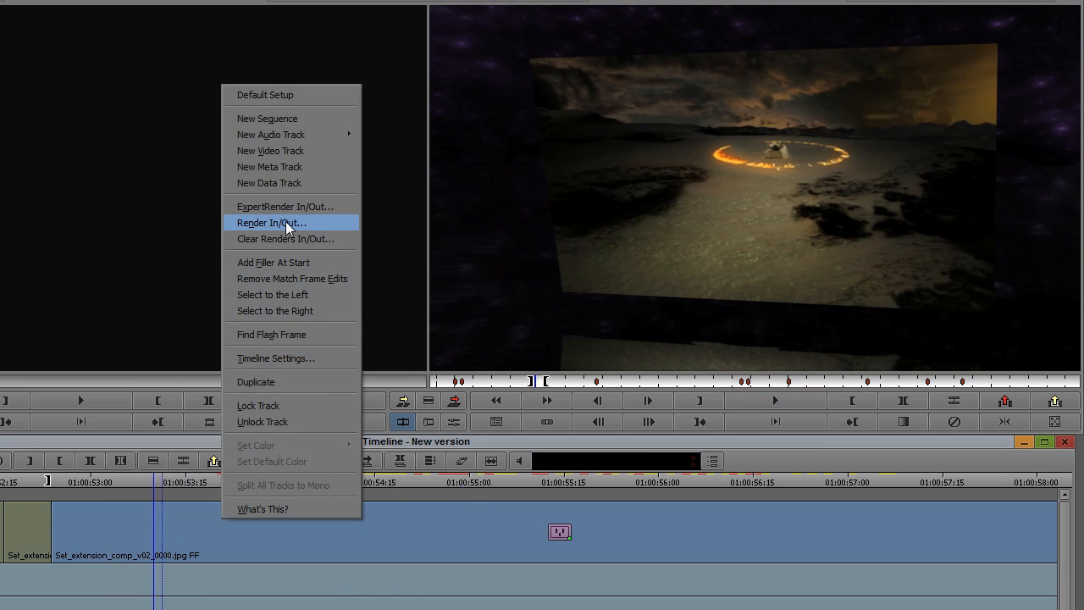
pyautogui.click(286, 221)
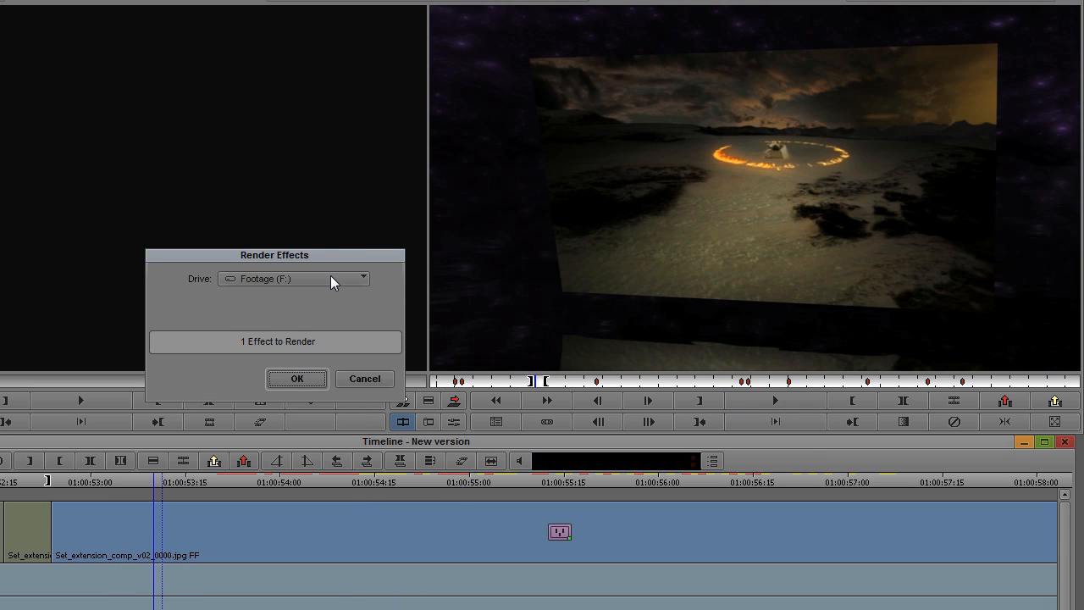